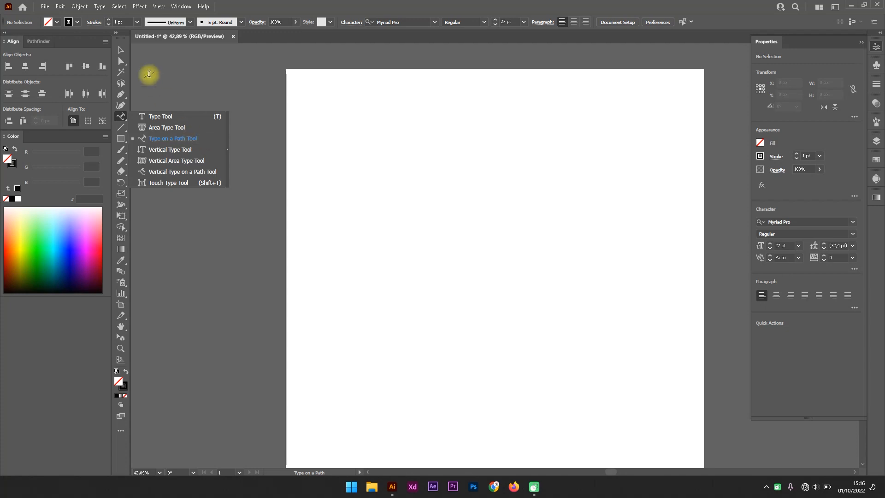
# Step: Draw an open S-shaped wave about 896 px wide and 217 px high across the upper artboard with the Pen tool, and reposition it slightly
pyautogui.click(122, 50)
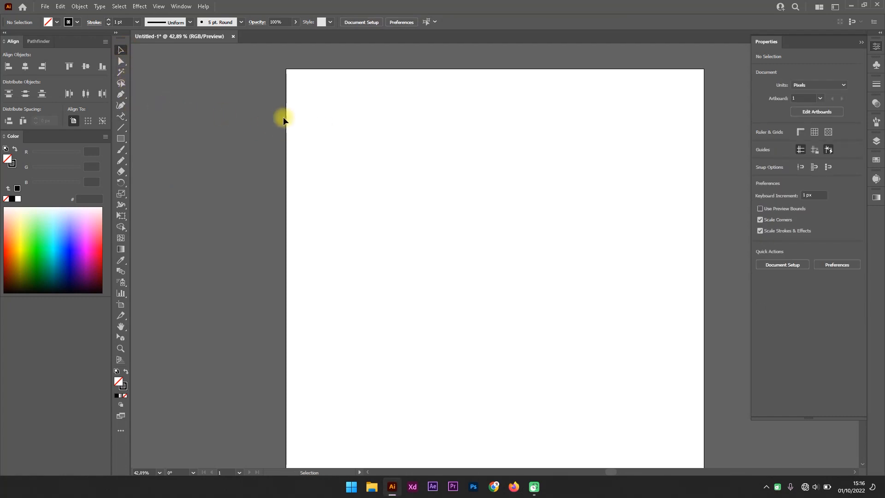
pyautogui.click(124, 93)
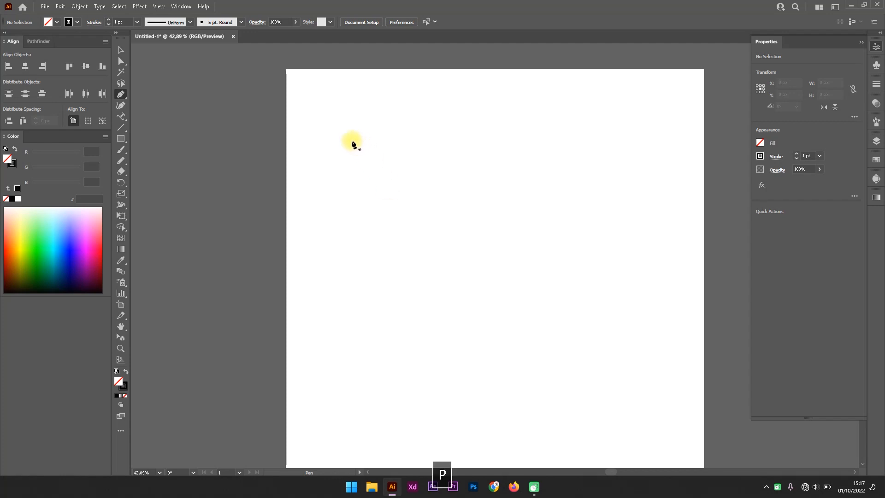
pyautogui.click(315, 202)
pyautogui.moveTo(417, 134); pyautogui.dragTo(484, 142)
pyautogui.moveTo(563, 217); pyautogui.dragTo(617, 214)
pyautogui.moveTo(662, 167); pyautogui.dragTo(688, 165)
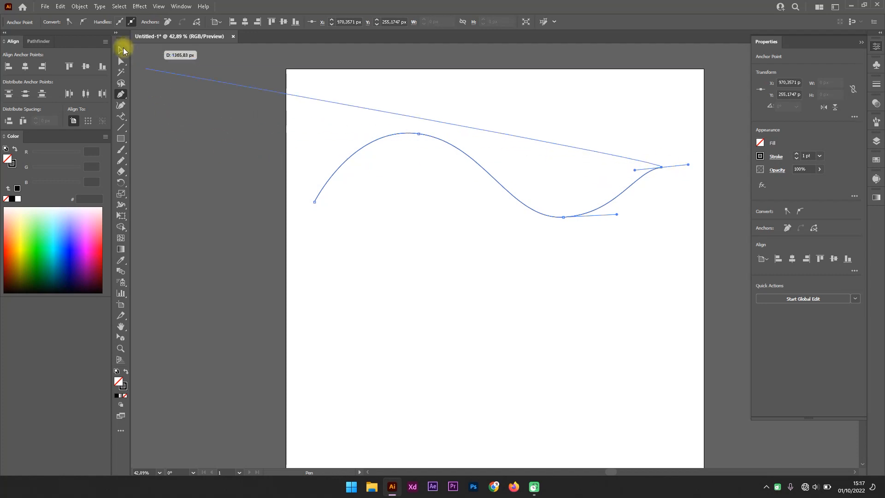
pyautogui.click(121, 50)
pyautogui.moveTo(430, 138)
pyautogui.mouseDown()
pyautogui.moveTo(410, 162)
pyautogui.moveTo(415, 145)
pyautogui.mouseUp()
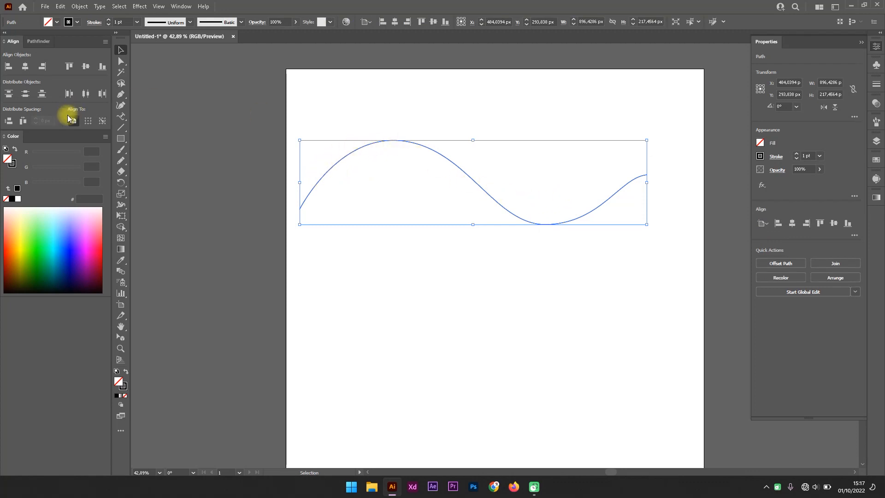
# Step: Place placeholder text along the wave with the Type on a Path tool, starting just before its first crest
pyautogui.click(122, 118)
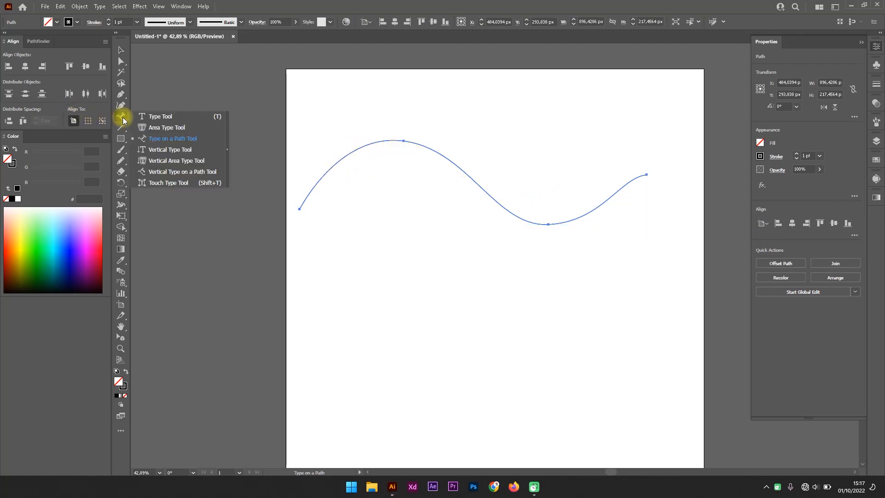
pyautogui.click(169, 139)
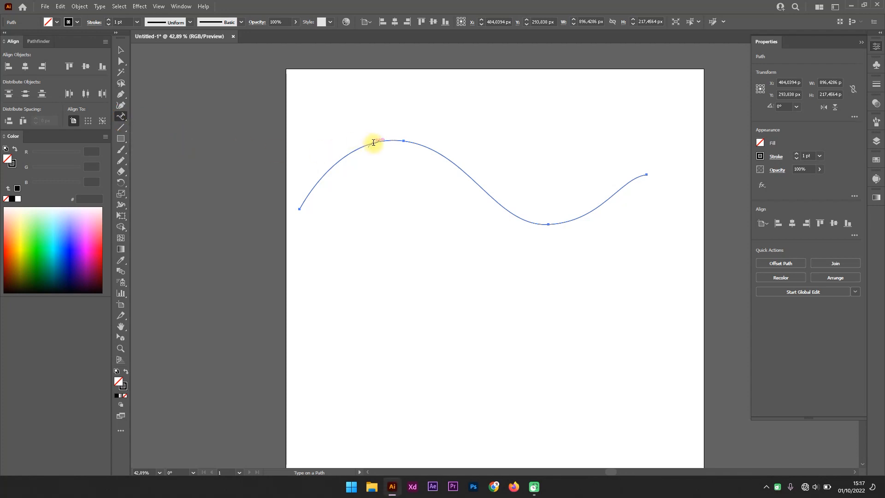
pyautogui.click(374, 141)
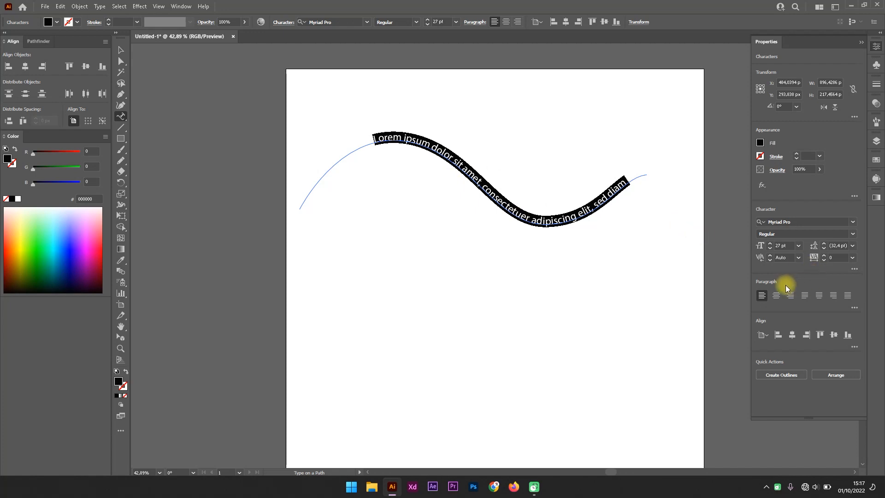
# Step: Set the wave text's font size to 37 pt
pyautogui.click(121, 61)
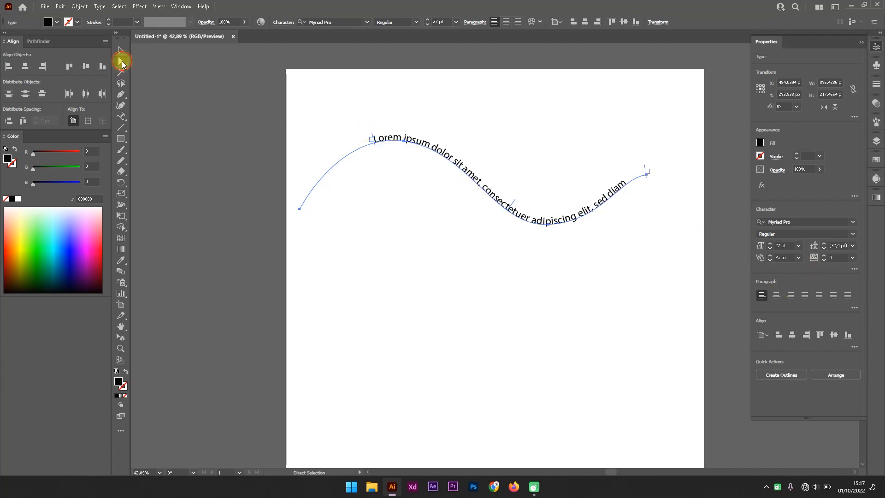
pyautogui.click(769, 243)
pyautogui.click(769, 242)
pyautogui.click(769, 242)
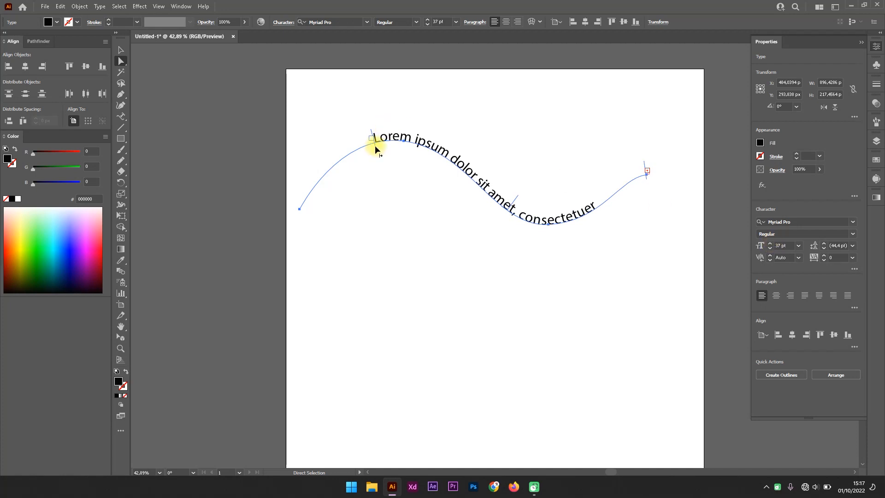
# Step: Move the text's start bracket to the wave's left end and center-align the paragraph
pyautogui.moveTo(374, 148); pyautogui.dragTo(293, 208)
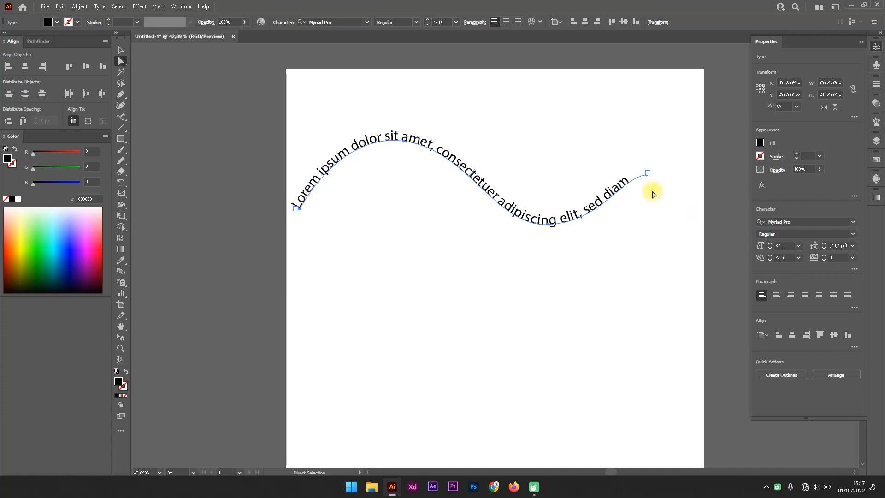
pyautogui.click(777, 295)
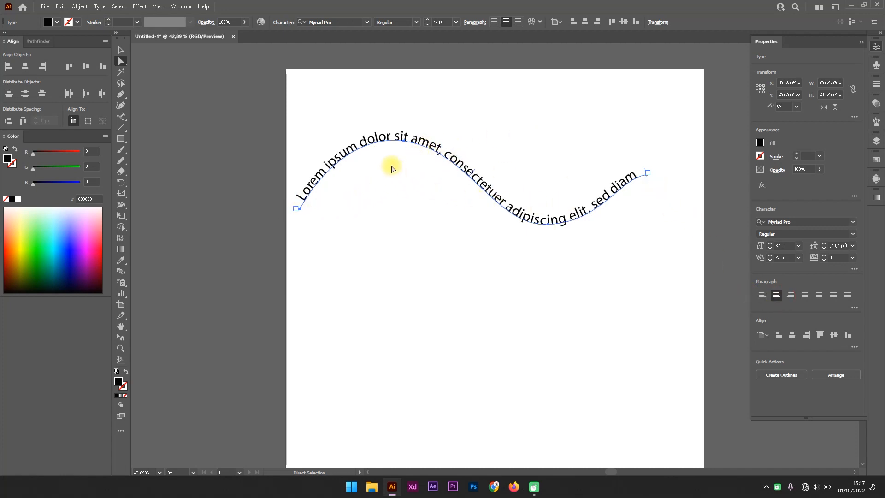
# Step: Move the wave text slightly up and left on the artboard and deselect it
pyautogui.moveTo(300, 211); pyautogui.dragTo(276, 221)
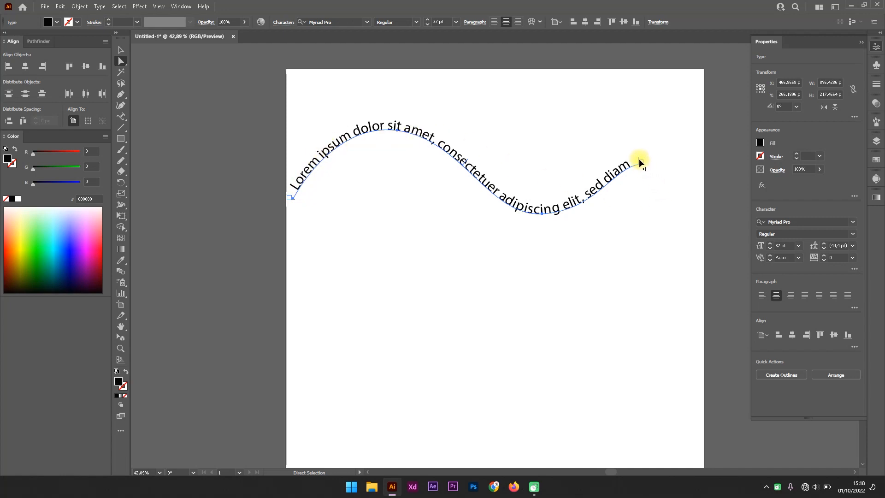
pyautogui.click(127, 117)
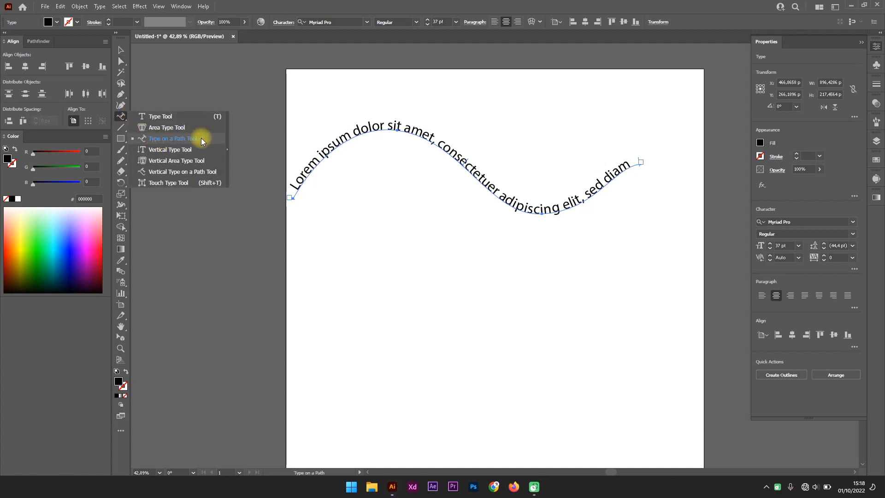
pyautogui.click(120, 50)
pyautogui.click(375, 268)
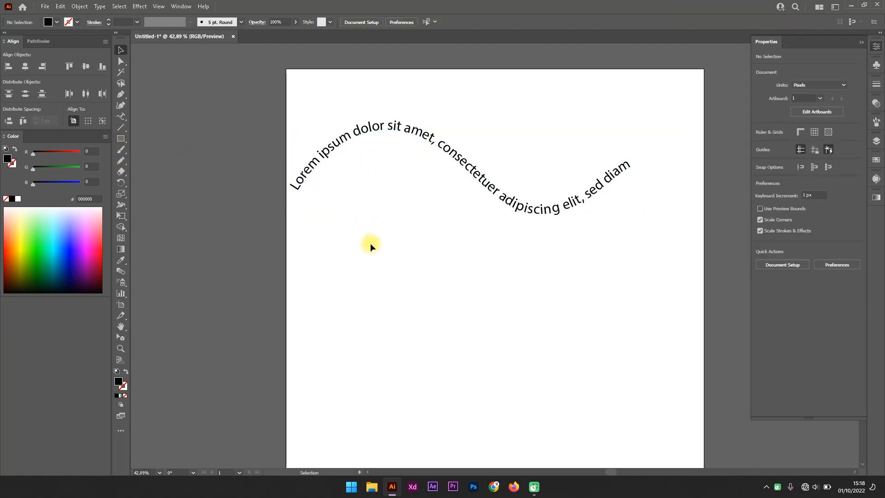
# Step: Draw a circle about 452 px in diameter below the wave text with the Ellipse tool
pyautogui.click(121, 139)
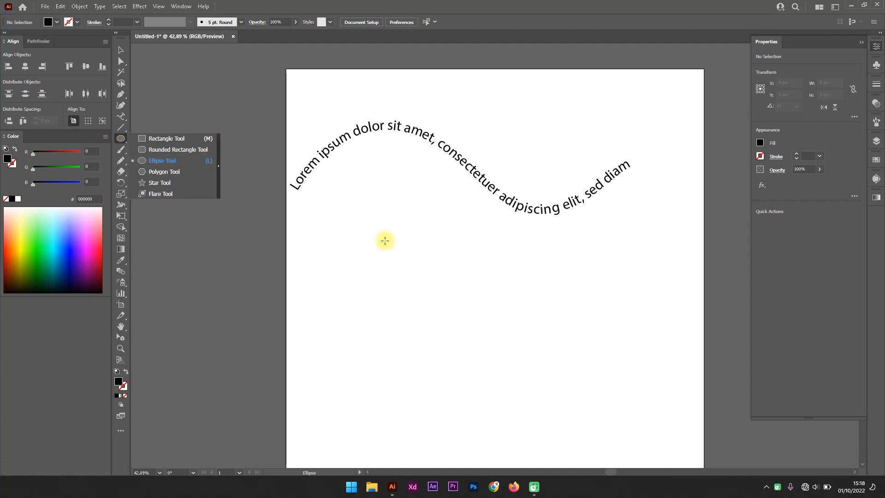
pyautogui.click(397, 260)
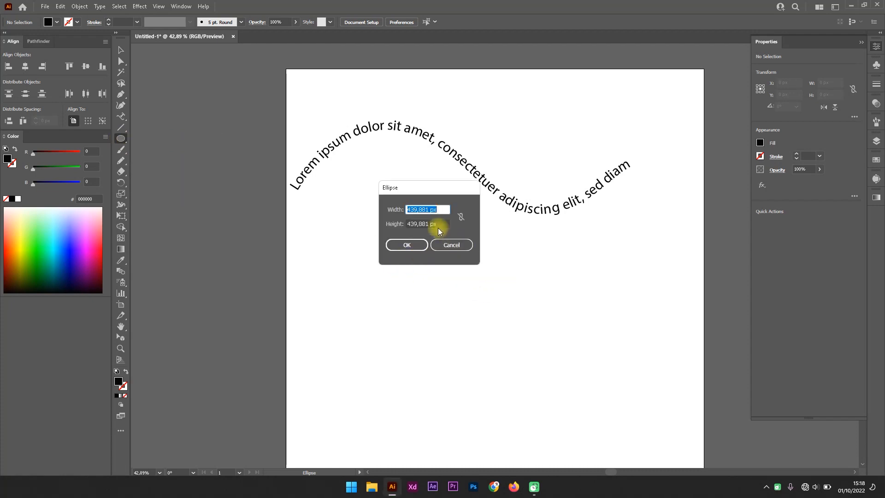
pyautogui.click(443, 251)
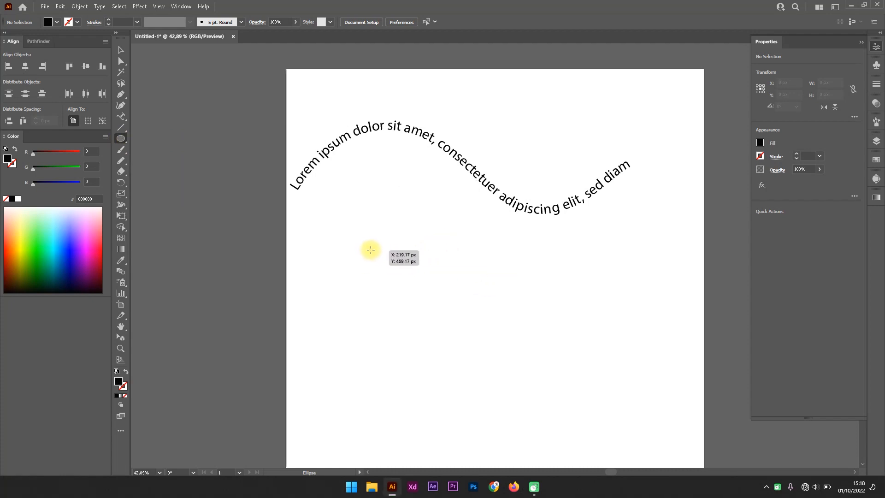
pyautogui.moveTo(371, 248); pyautogui.dragTo(546, 329)
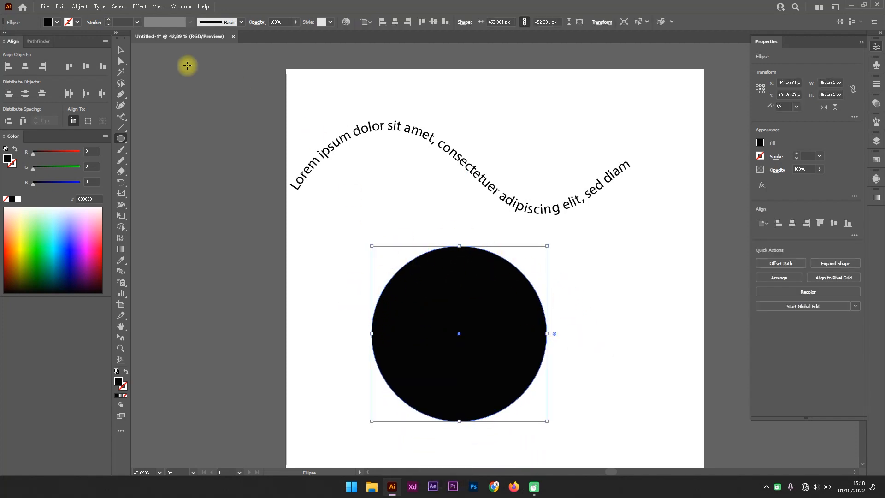
# Step: Place placeholder text around the circle's outline with the Type on a Path tool, starting just left of its top point
pyautogui.click(122, 116)
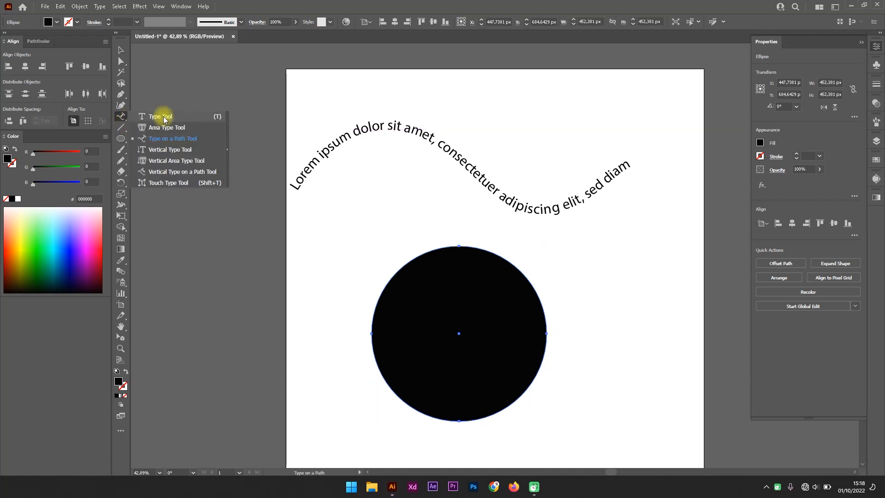
pyautogui.click(167, 139)
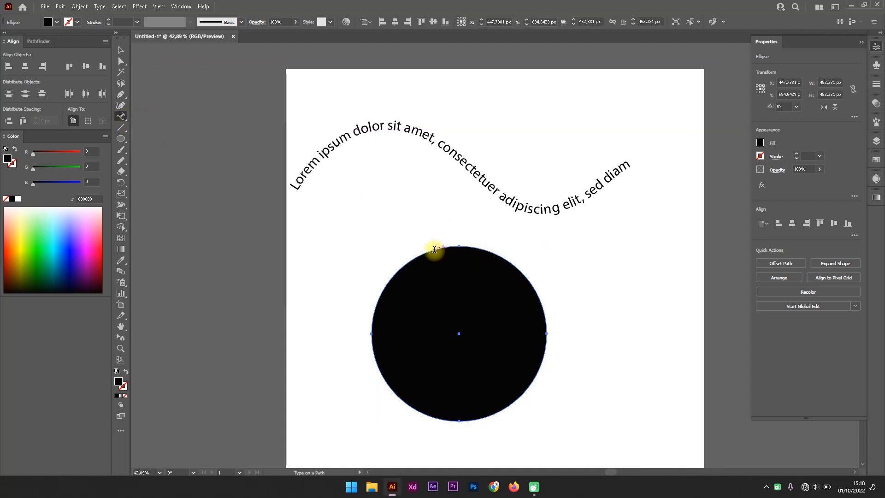
pyautogui.click(435, 250)
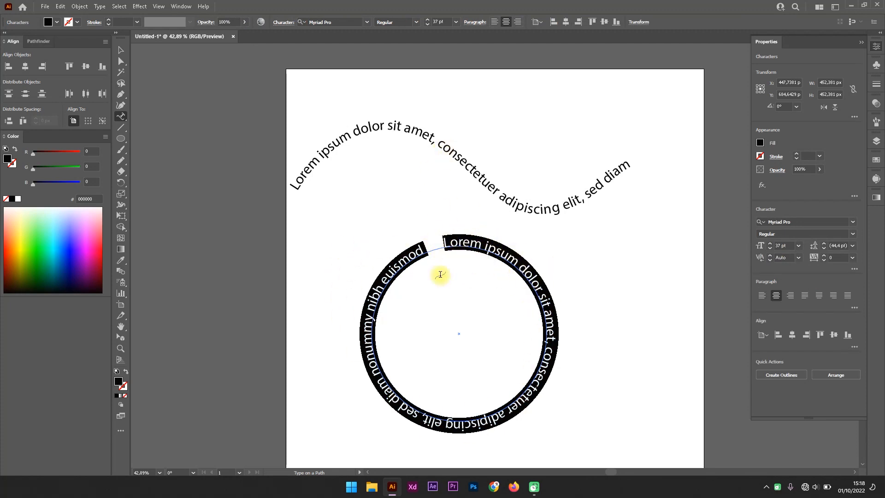
# Step: Shift the circle text's start bracket clockwise past the top point and delete "ipsum dolor sit amet, consectetuer adipiscing eli" from the text
pyautogui.click(121, 61)
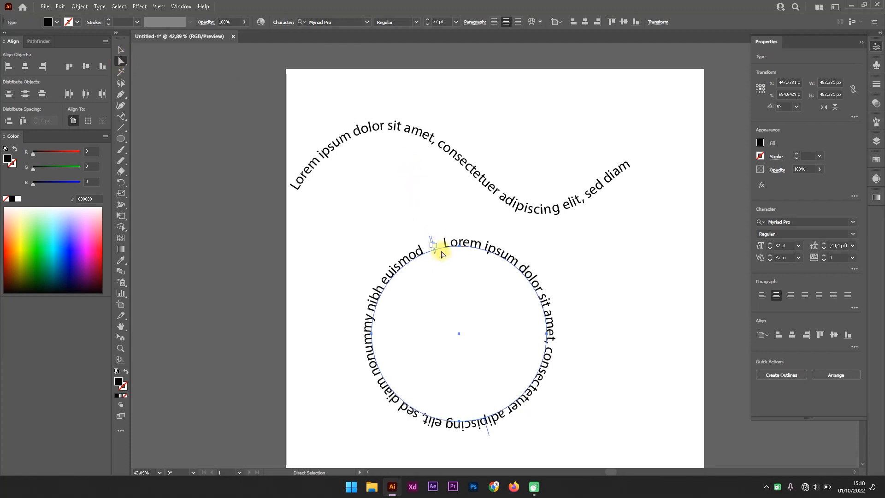
pyautogui.moveTo(433, 247); pyautogui.dragTo(485, 281)
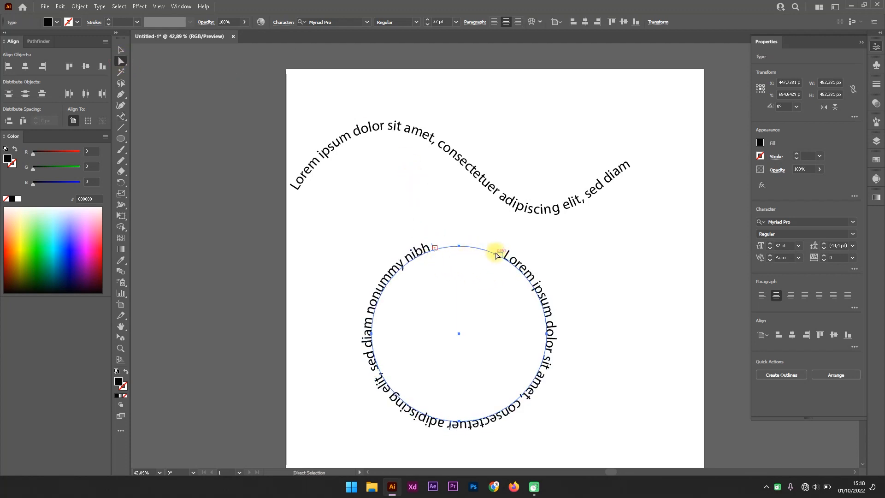
pyautogui.doubleClick(537, 283)
pyautogui.moveTo(536, 280); pyautogui.dragTo(401, 367)
pyautogui.press('BackSpace')
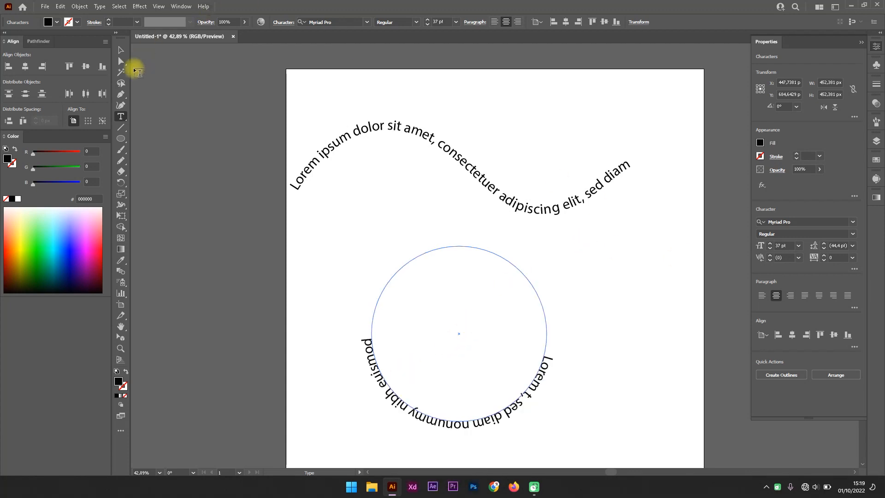
# Step: Flip the text to the inside of the circle and slide it along the path to the circle's upper half
pyautogui.click(121, 61)
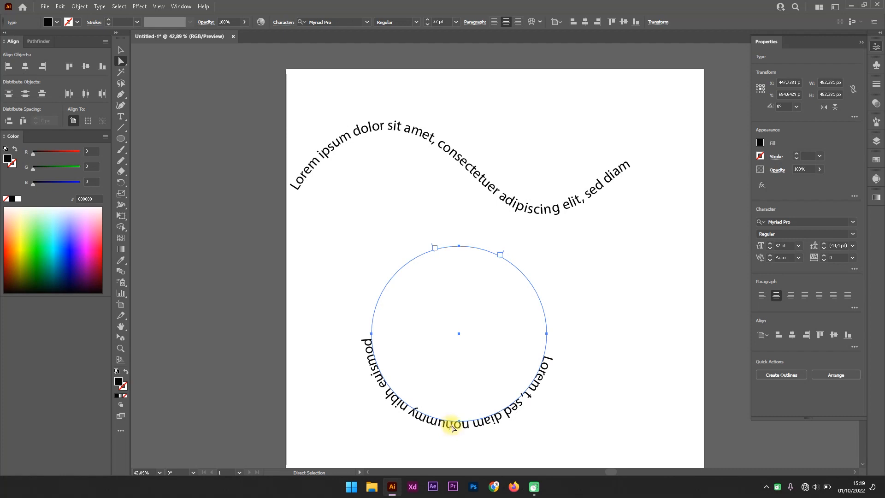
pyautogui.moveTo(452, 427)
pyautogui.mouseDown()
pyautogui.moveTo(450, 405)
pyautogui.moveTo(456, 421)
pyautogui.mouseUp()
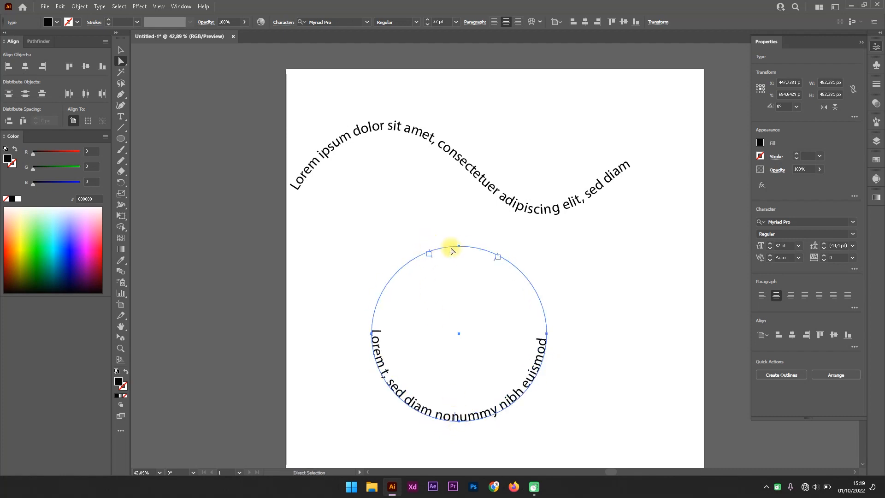
pyautogui.moveTo(430, 256); pyautogui.dragTo(450, 249)
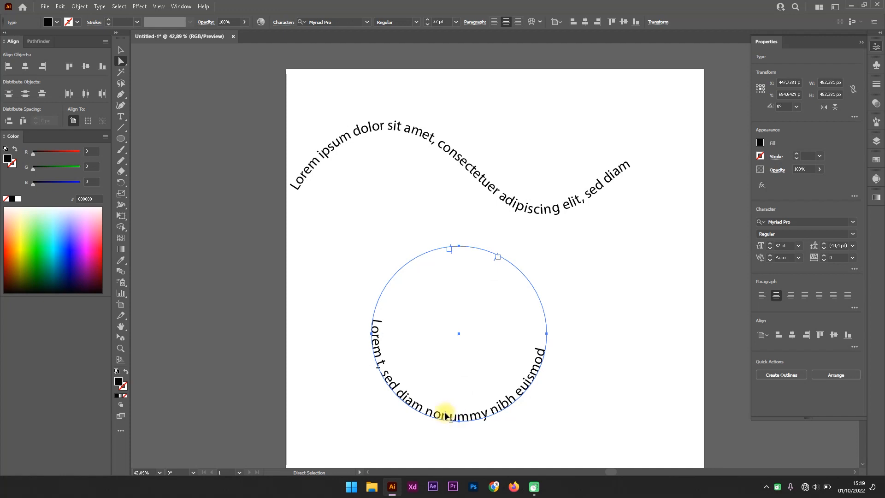
pyautogui.moveTo(445, 417); pyautogui.dragTo(454, 399)
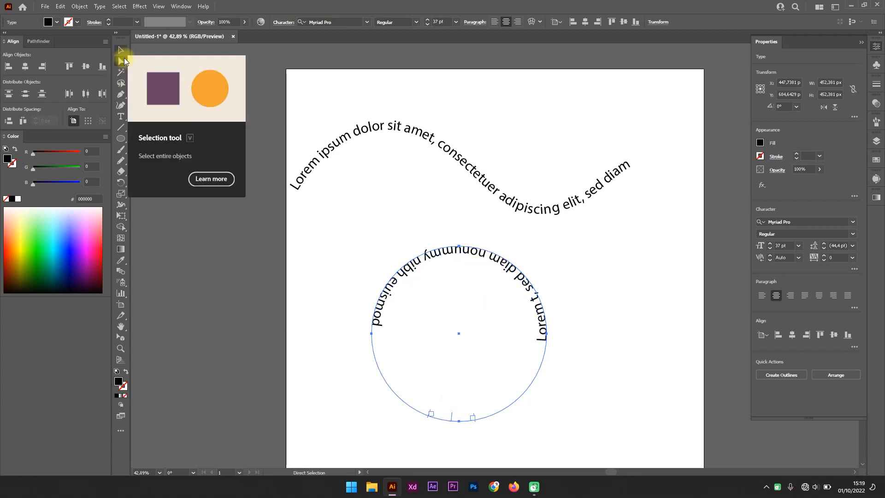
# Step: Open the list of Type tool variants
pyautogui.click(120, 49)
pyautogui.click(121, 116)
pyautogui.click(120, 117)
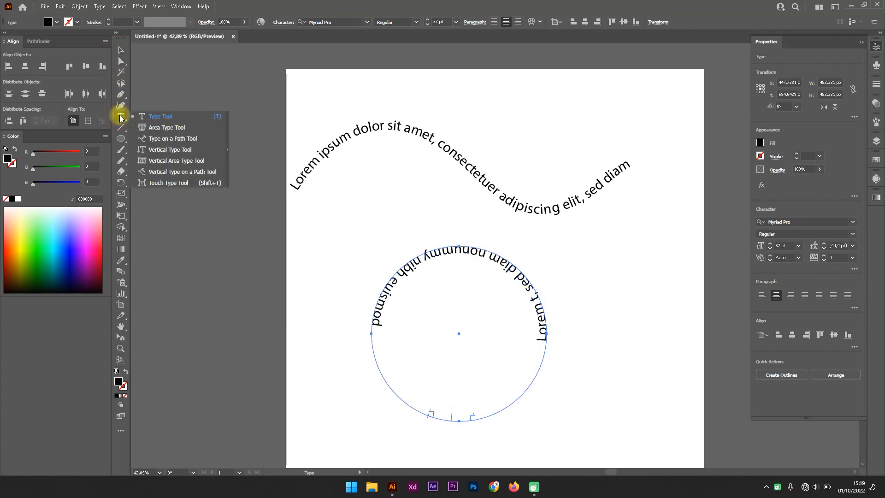